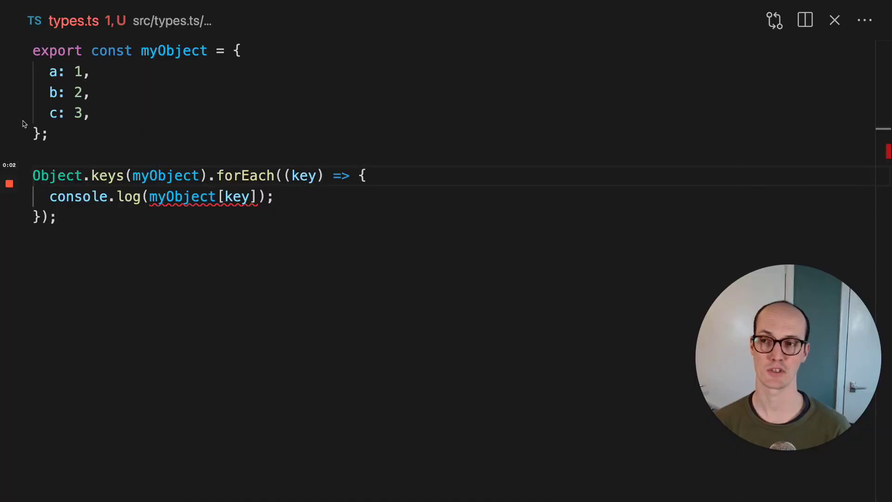
# - Inspect the existing Object.keys(myObject).forEach call and its key parameter
pyautogui.click(125, 175)
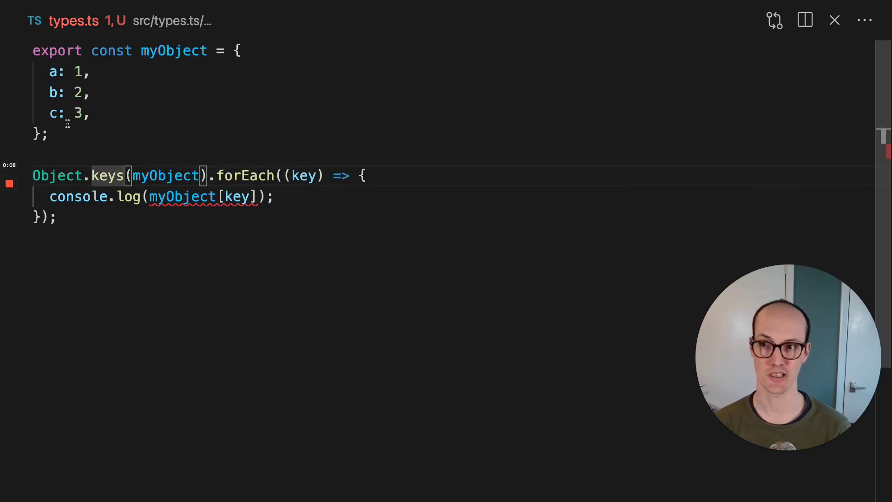
pyautogui.doubleClick(244, 175)
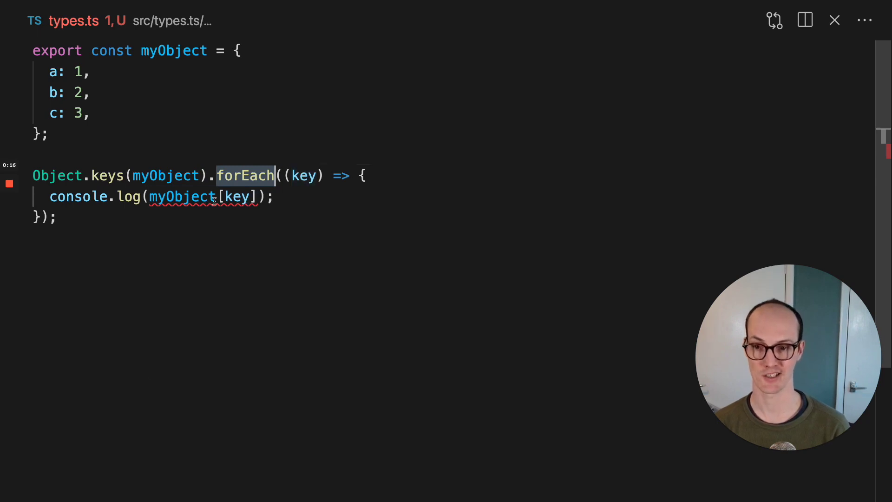
pyautogui.moveTo(182, 196)
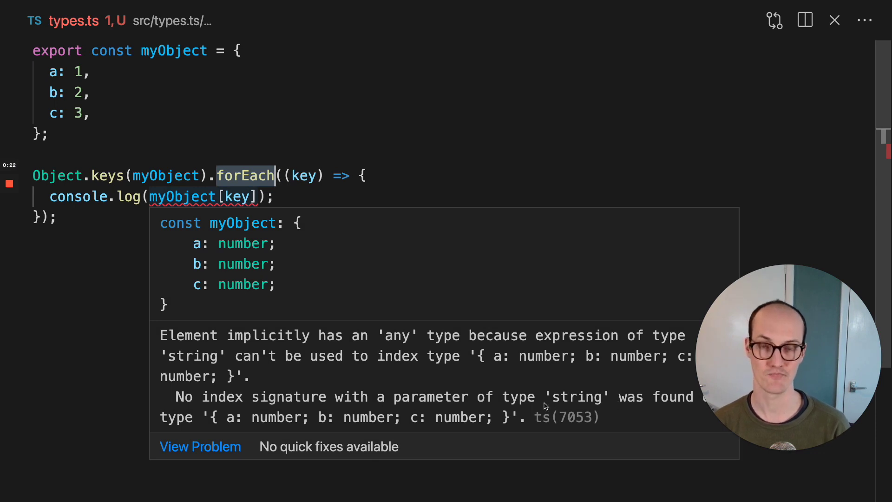
pyautogui.doubleClick(305, 175)
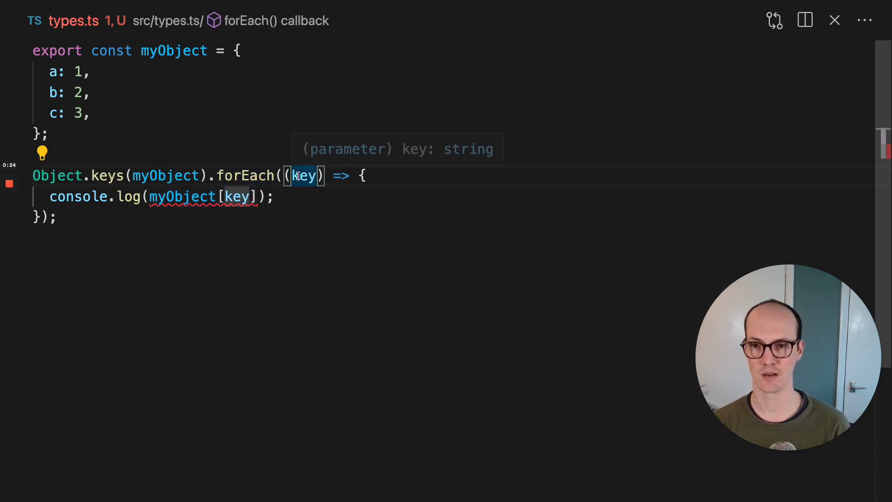
pyautogui.moveTo(165, 175)
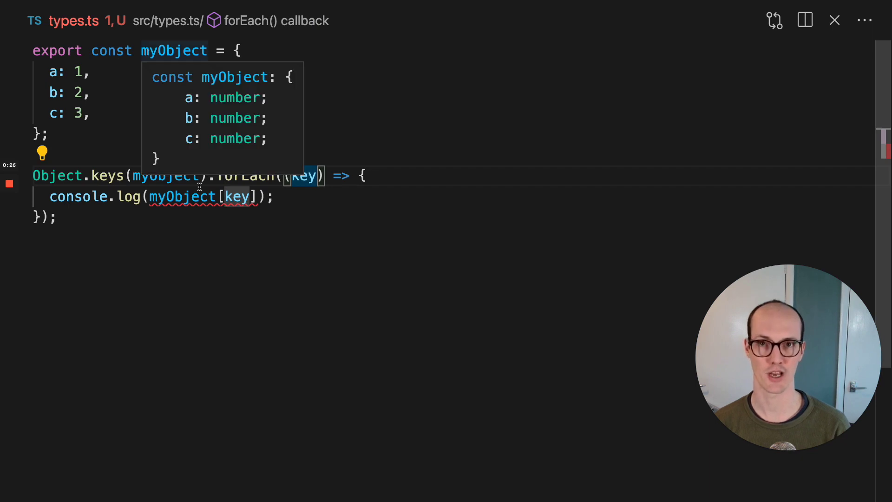
# - Declare const objectKeys = <Obj>(obj: Obj) => {} as a generic arrow function below myObject
pyautogui.click(149, 134)
pyautogui.press('Return')
pyautogui.press('Return')
pyautogui.write('co')
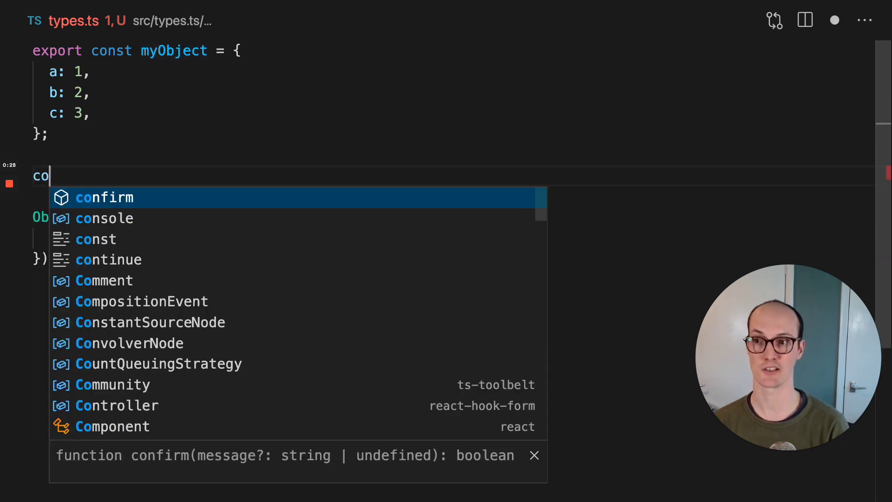
pyautogui.write('nst objec')
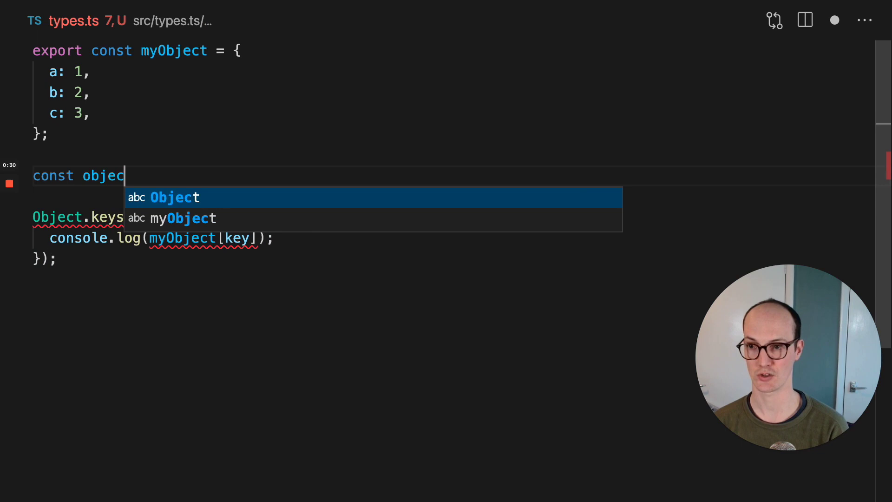
pyautogui.write('tKe')
pyautogui.write('ys = () =>')
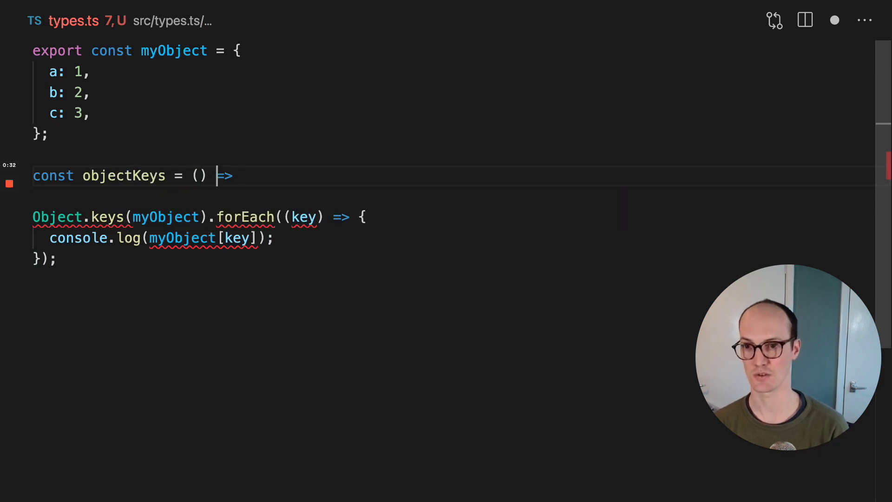
pyautogui.press('Left')
pyautogui.press('Left')
pyautogui.press('Left')
pyautogui.press('Right')
pyautogui.press('Right')
pyautogui.press('Right')
pyautogui.write('{}')
pyautogui.press('Left')
pyautogui.press('Left')
pyautogui.press('Left')
pyautogui.press('Left')
pyautogui.press('Left')
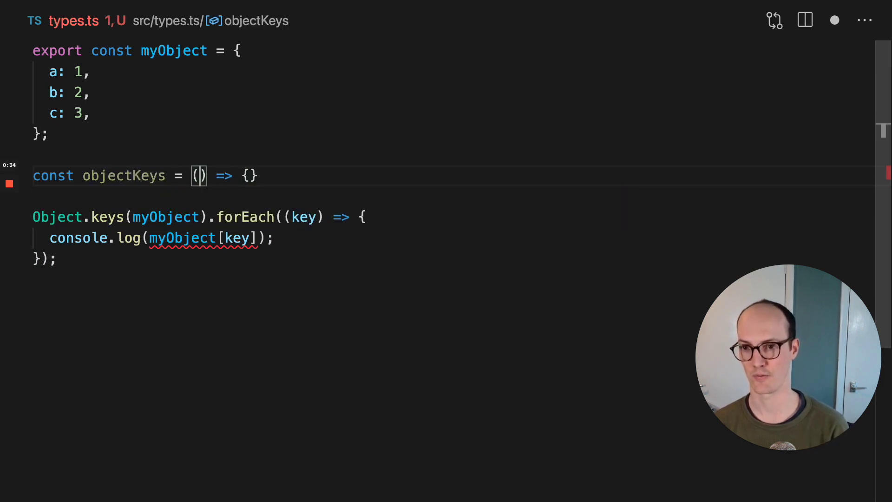
pyautogui.write('obj: Obj')
pyautogui.press('Escape')
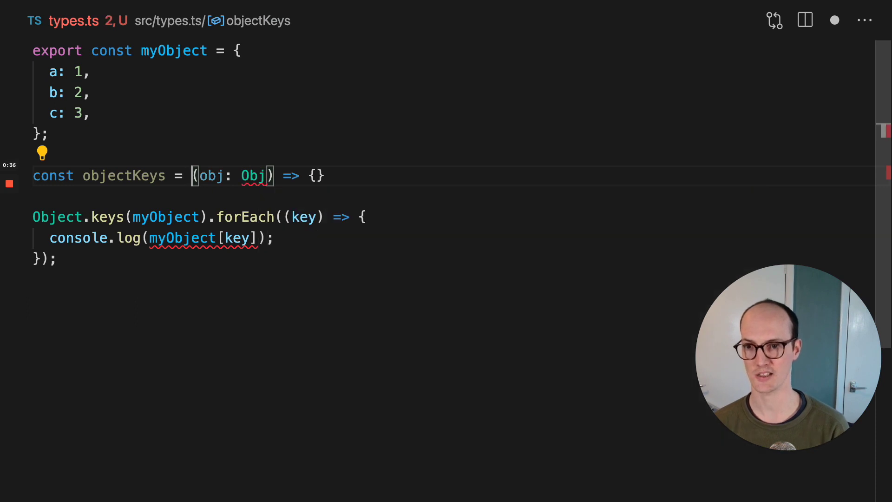
pyautogui.hotkey('ctrl', 'Left')
pyautogui.write('<>')
pyautogui.press('Left')
pyautogui.write('Obj')
pyautogui.press('Escape')
pyautogui.press('Right')
pyautogui.press('Right')
pyautogui.press('Right')
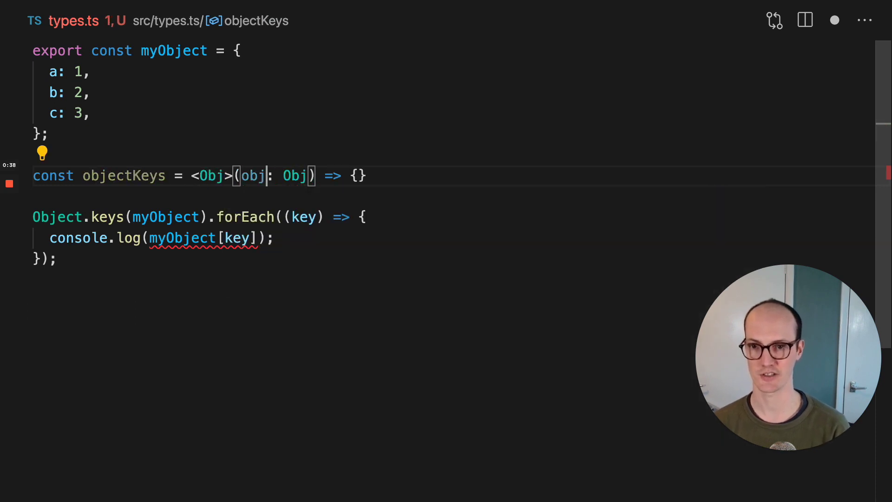
# - Give objectKeys the return type (keyof Obj)[]
pyautogui.press('Right')
pyautogui.write(': ')
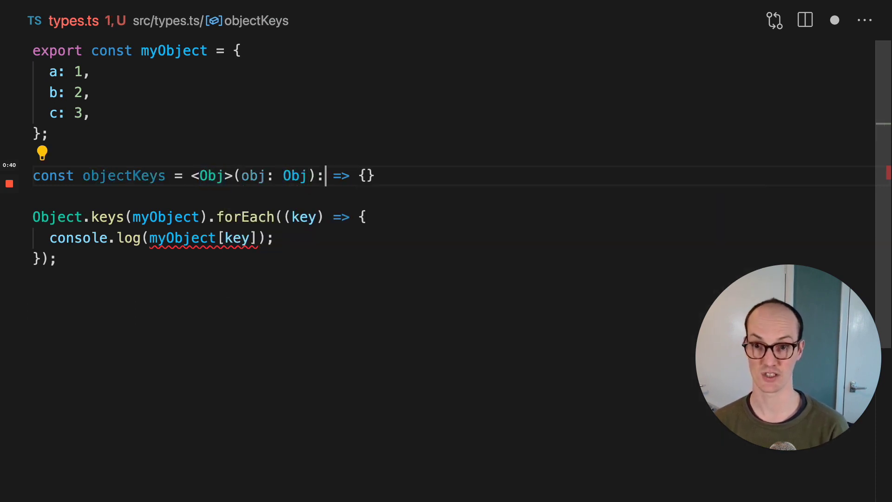
pyautogui.write('keyof  ')
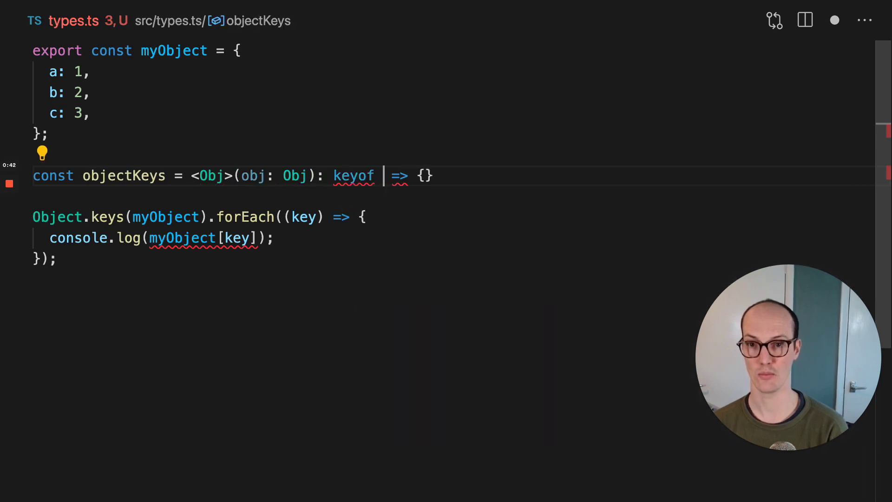
pyautogui.write('Obj')
pyautogui.press('Escape')
pyautogui.hotkey('ctrl', 'shift', 'Left')
pyautogui.hotkey('ctrl', 'shift', 'Left')
pyautogui.write('(')
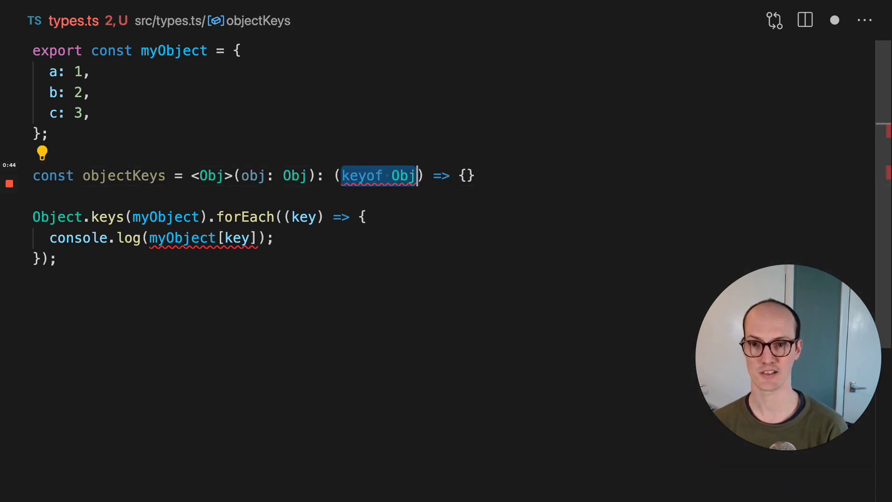
pyautogui.press('Right')
pyautogui.write('[]')
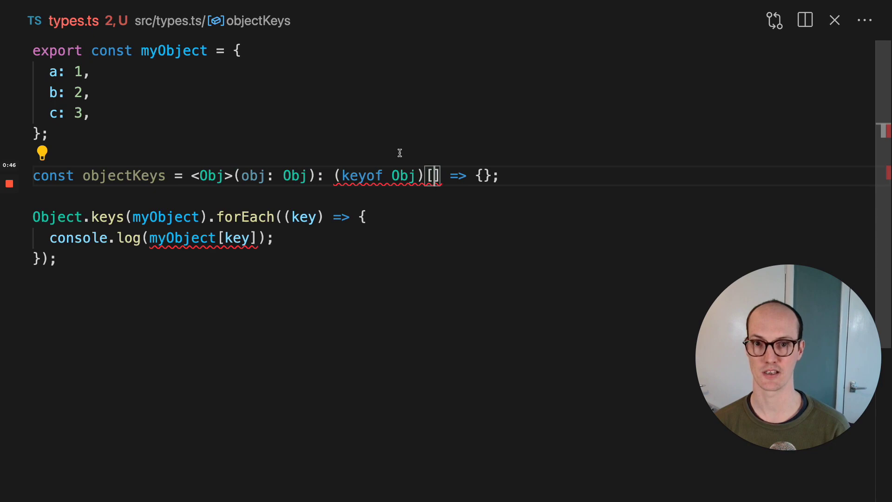
pyautogui.moveTo(404, 176)
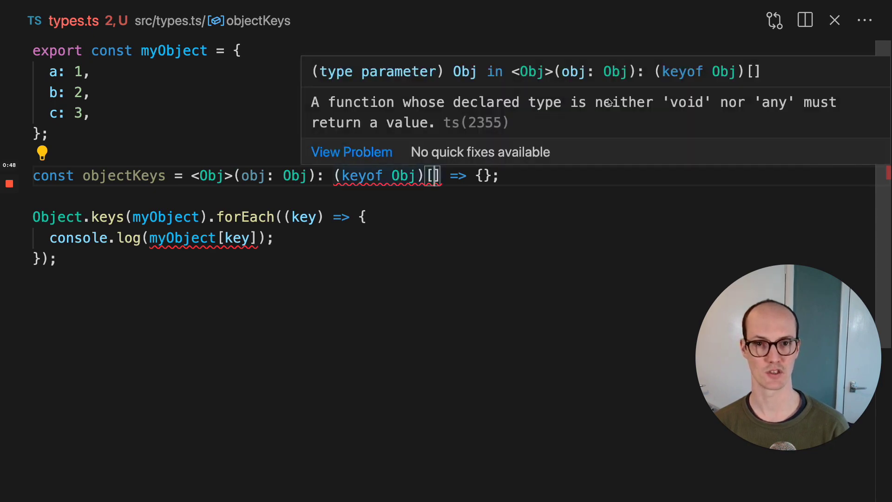
# - Return Object.keys(obj) as (keyof Obj)[] from objectKeys and save the file
pyautogui.click(482, 175)
pyautogui.press('Return')
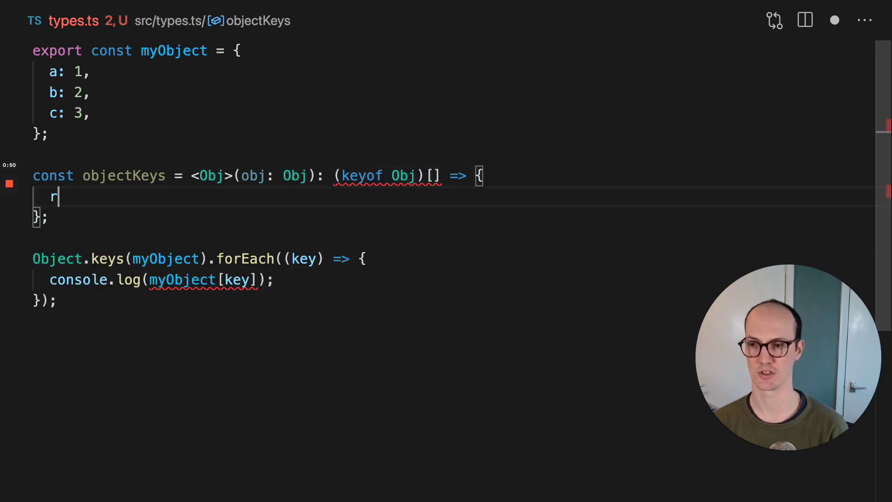
pyautogui.write('return Object.keys')
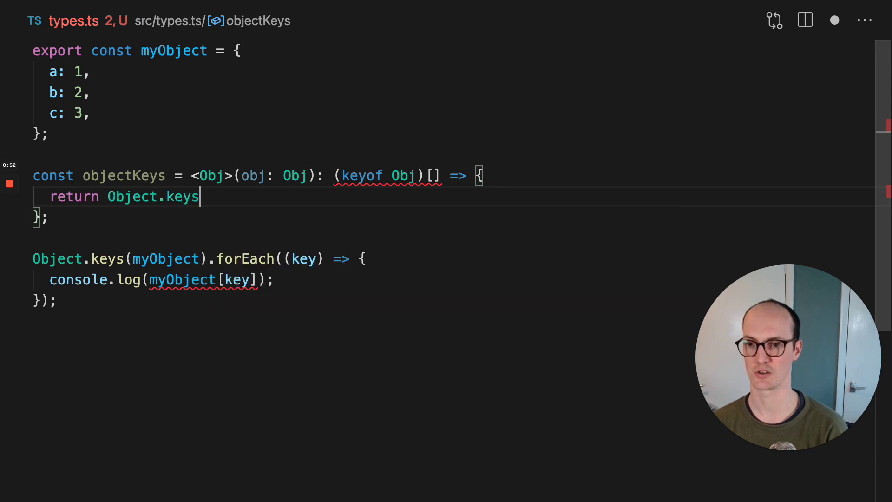
pyautogui.write('(obj) as')
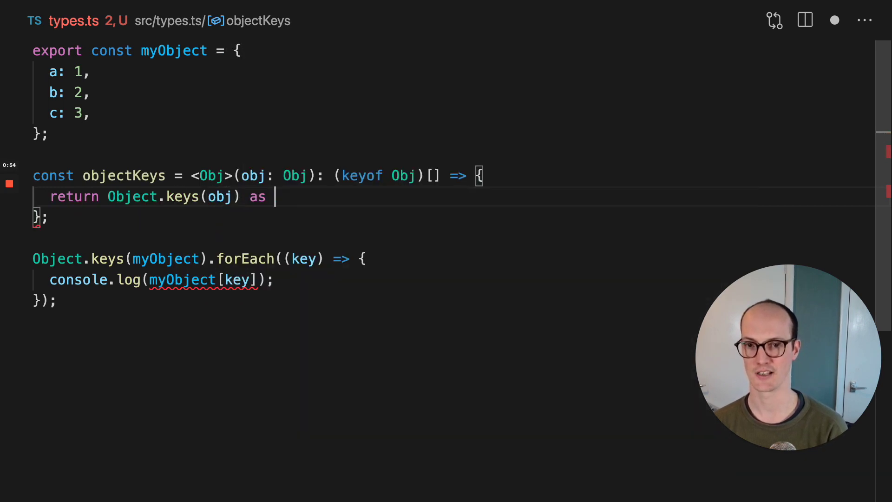
pyautogui.press('Tab')
pyautogui.hotkey('ctrl', 's')
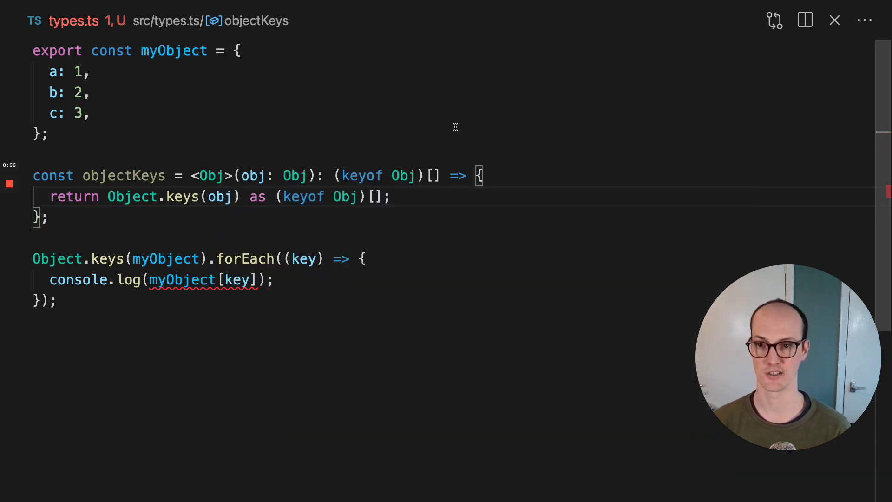
# - Replace Object.keys(myObject) with objectKeys(myObject) so key is typed "a" | "b" | "c"
pyautogui.click(202, 258)
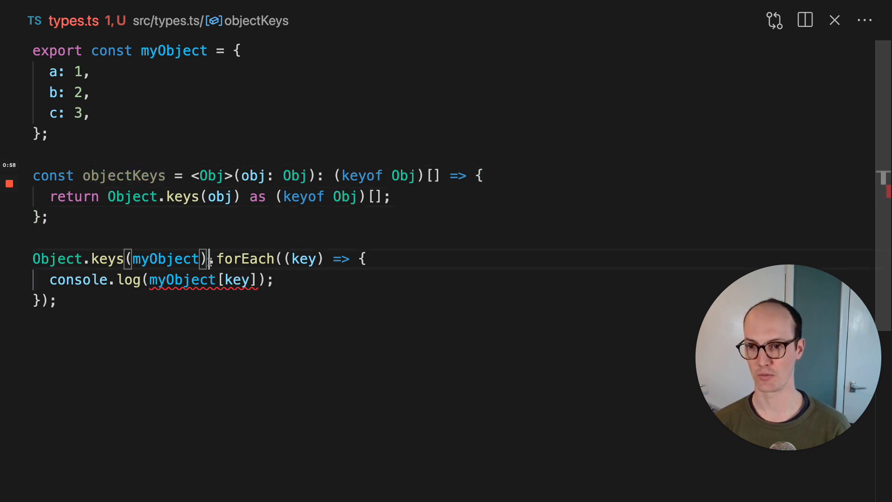
pyautogui.moveTo(207, 258); pyautogui.dragTo(32, 259)
pyautogui.write('objectKeys')
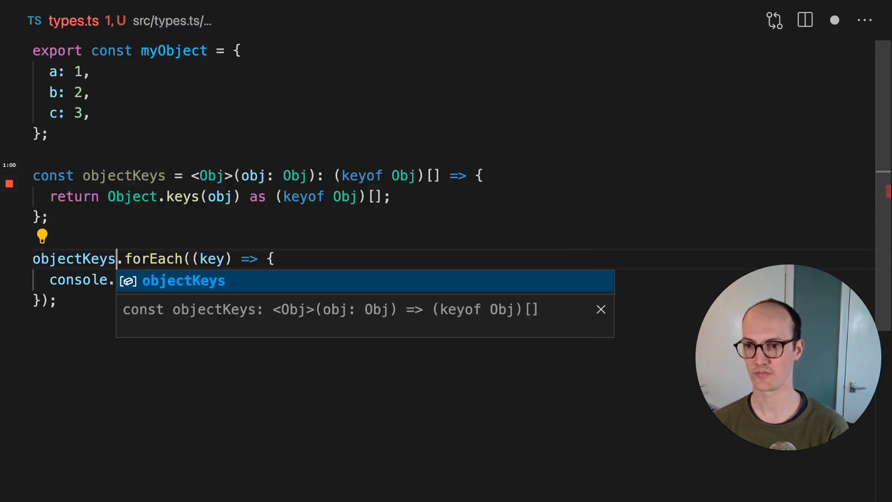
pyautogui.press('Escape')
pyautogui.write('(')
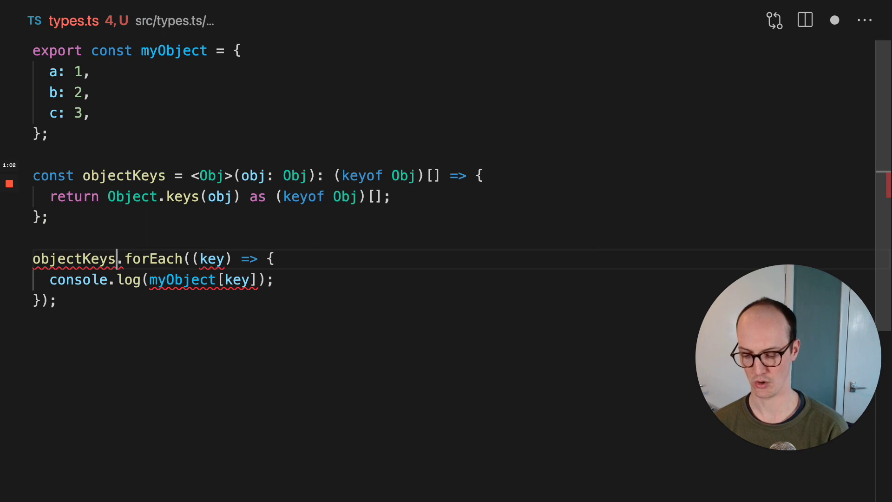
pyautogui.write('myO')
pyautogui.press('Tab')
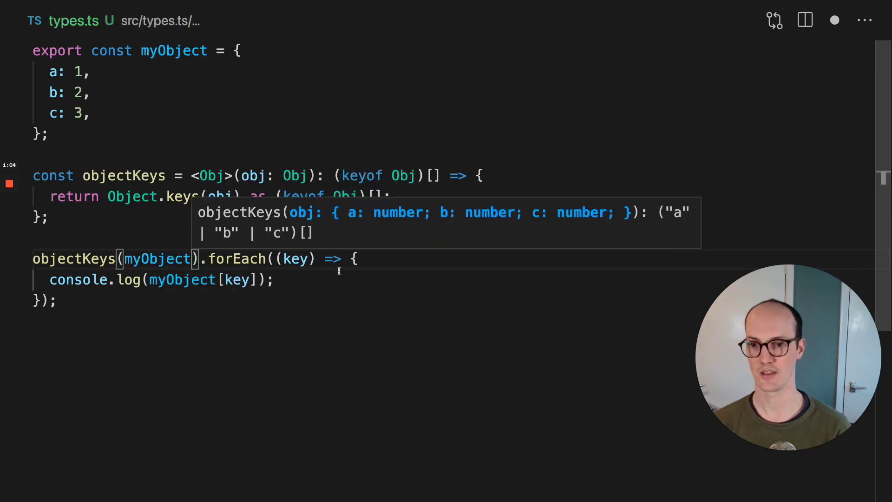